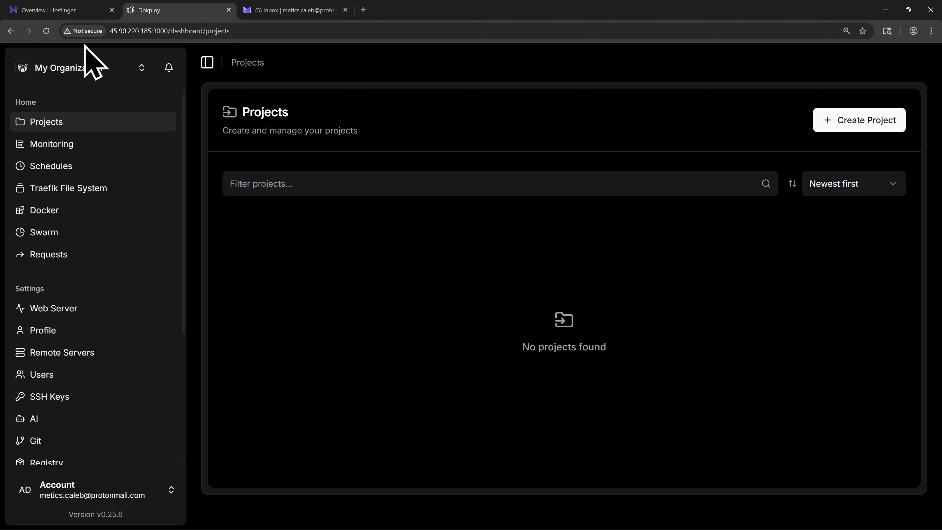
- Switch to Hostinger and open the domain portfolio
left_click(63, 11)
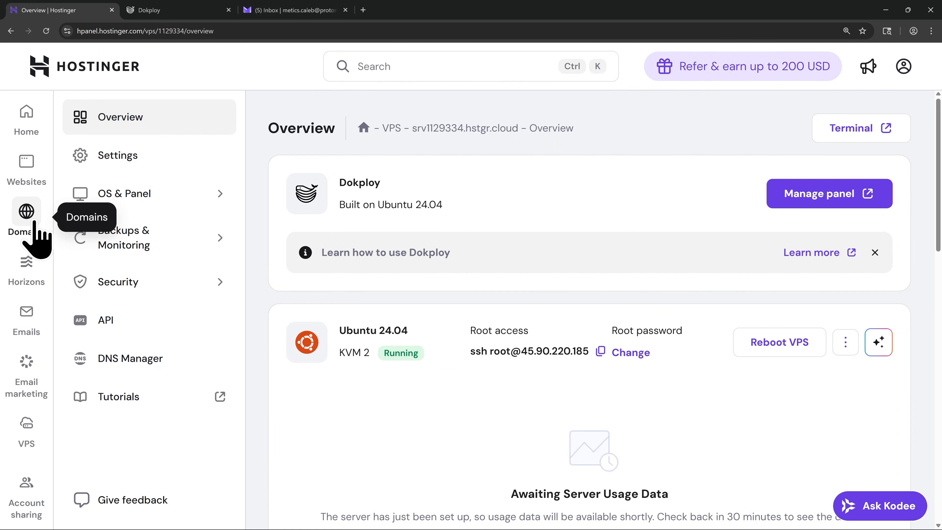
mouse_move(34, 223)
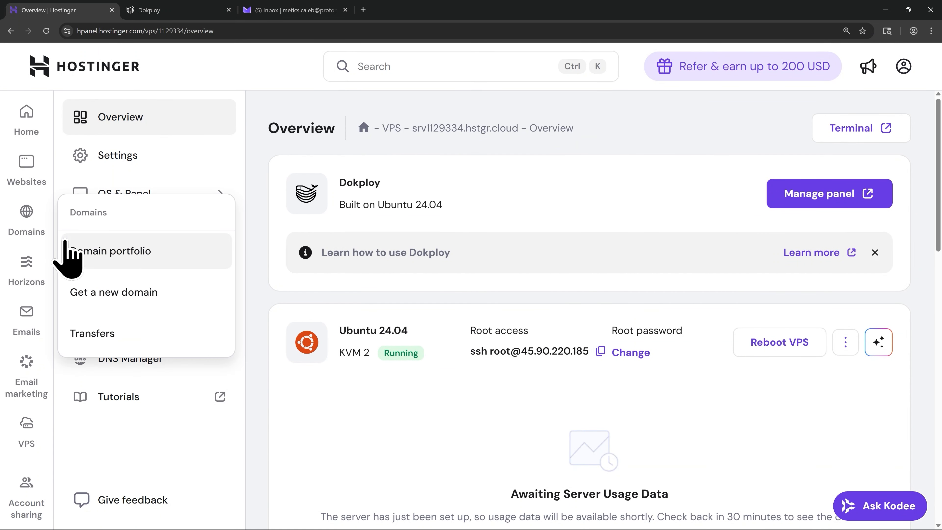
left_click(129, 261)
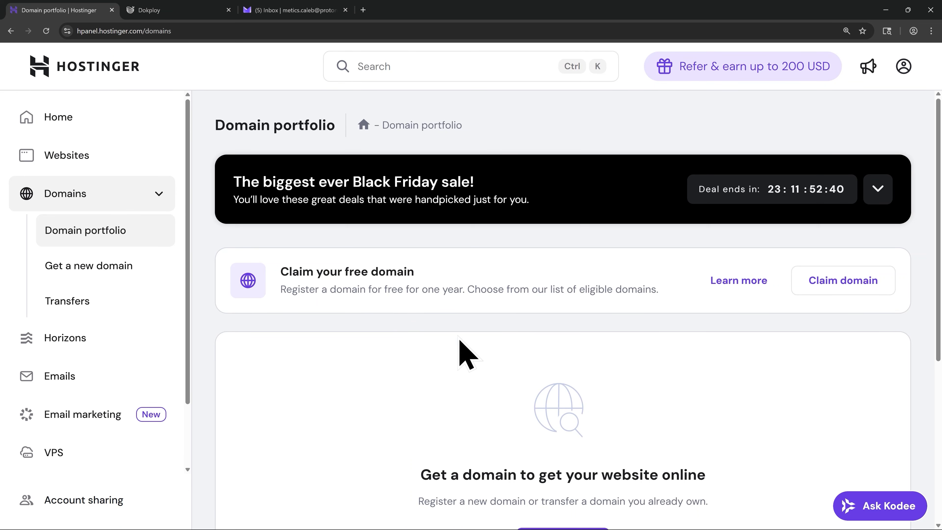
- Check the availability of dockervpsdemo.cloud and claim it as the free domain
left_click(828, 294)
left_click(352, 282)
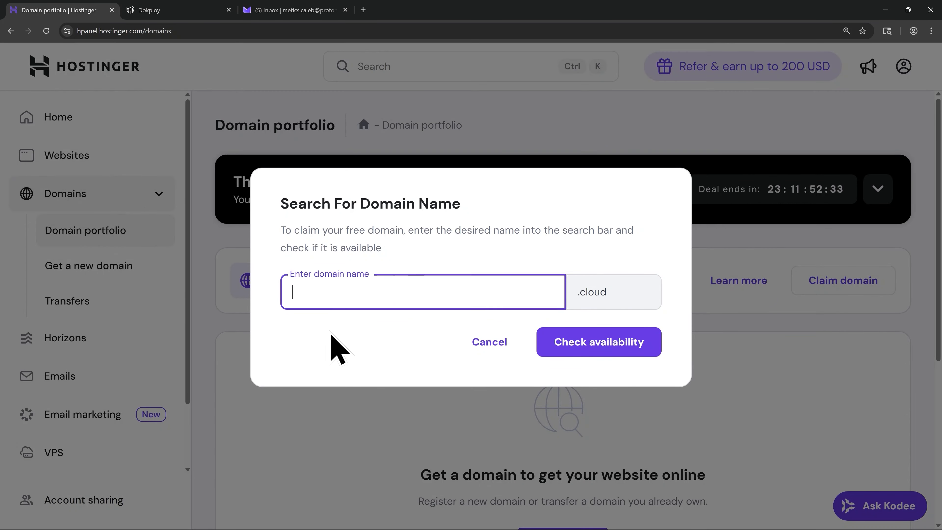
type("dock")
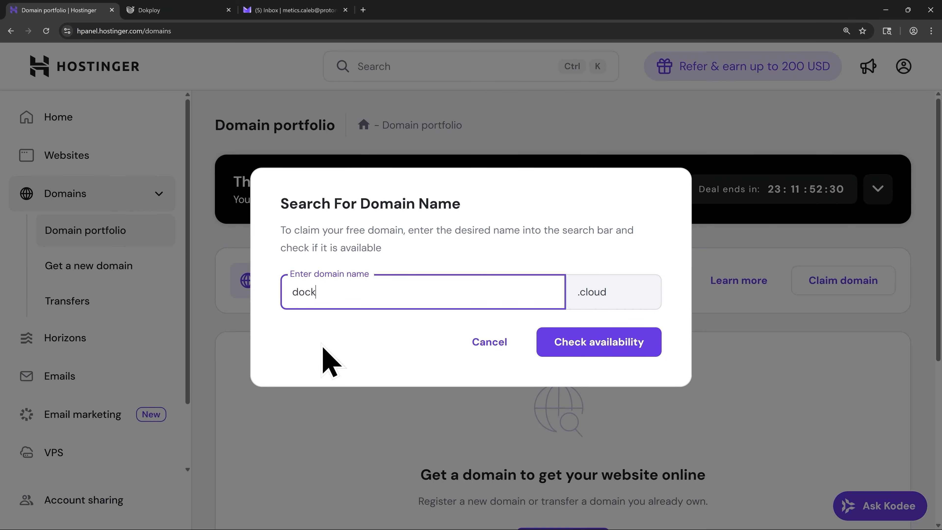
type("ervpsdemo")
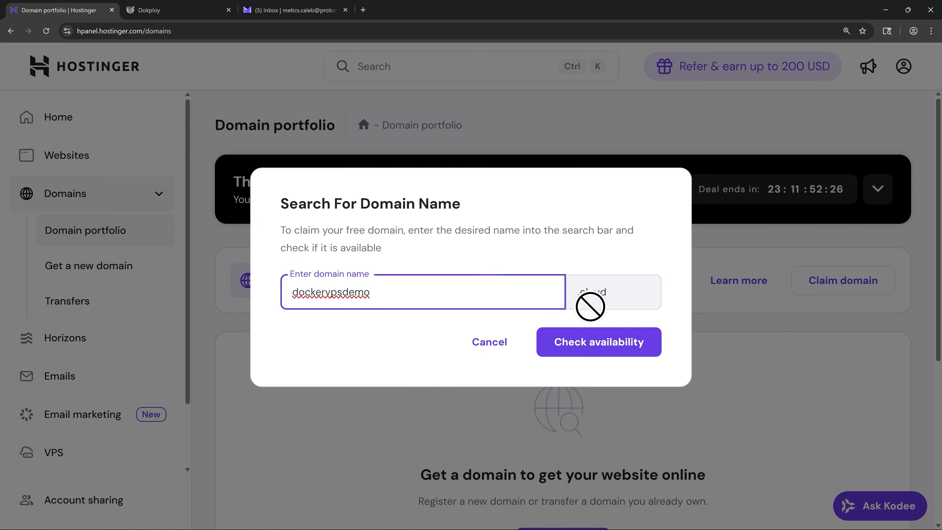
left_click(590, 353)
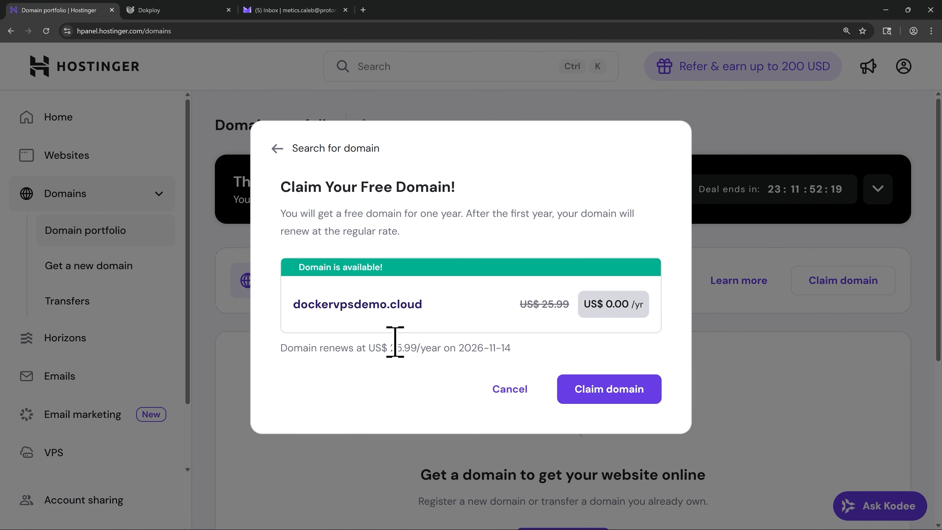
left_click(597, 389)
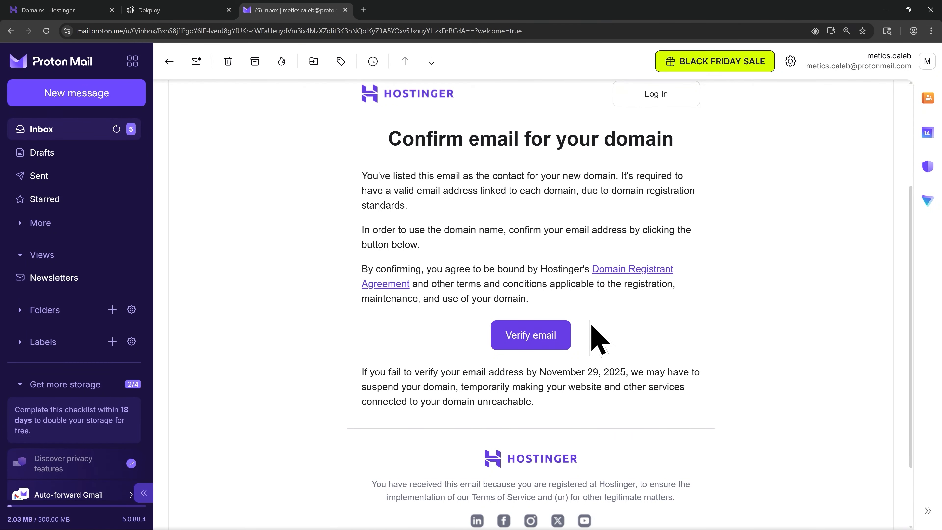
- Verify the domain contact's email through the link in the Hostinger message, then finish the domain registration in Hostinger without choosing a website offer
left_click(529, 347)
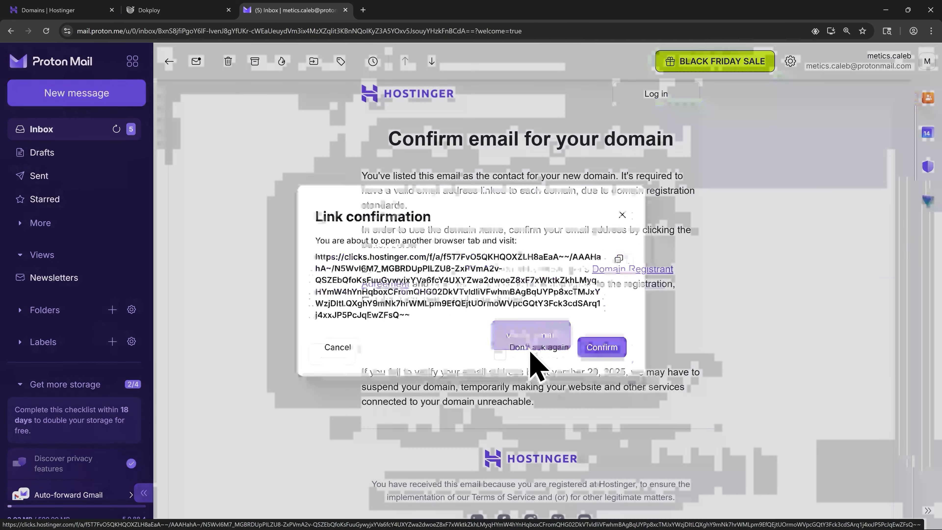
left_click(608, 357)
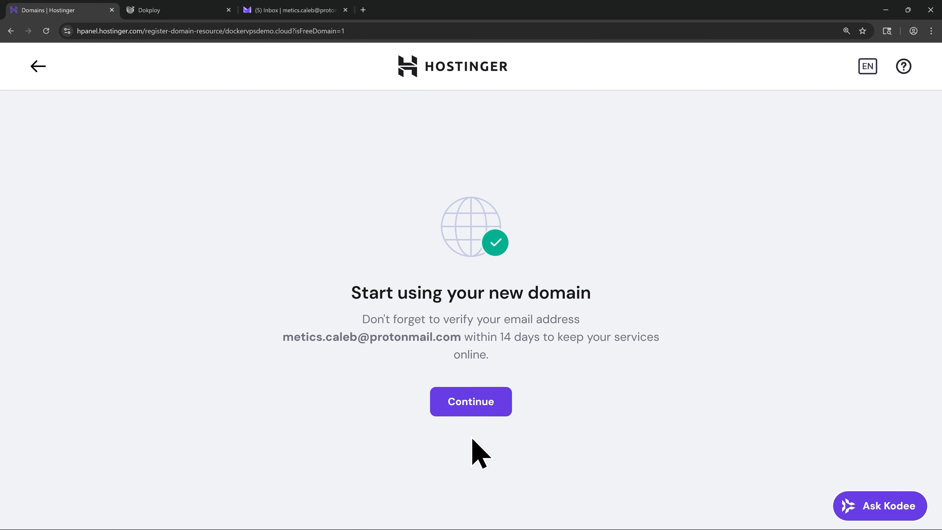
left_click(469, 412)
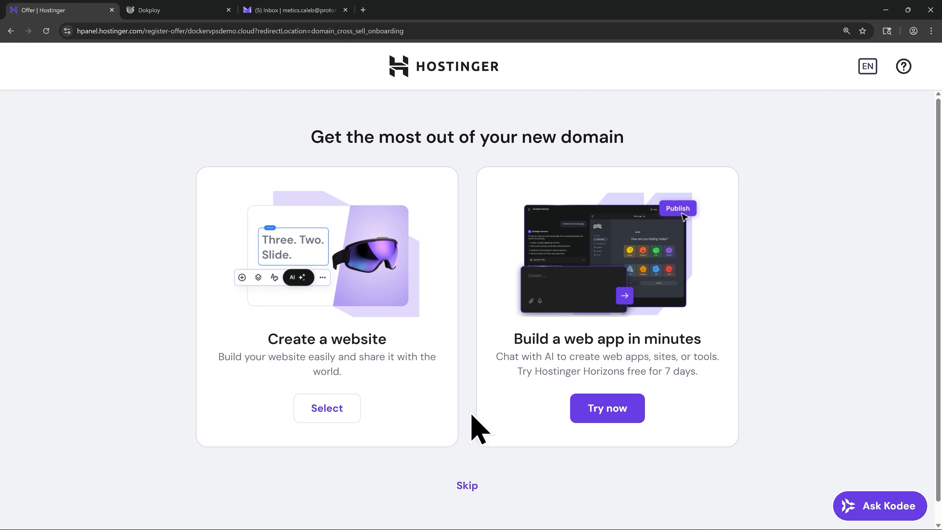
left_click(466, 487)
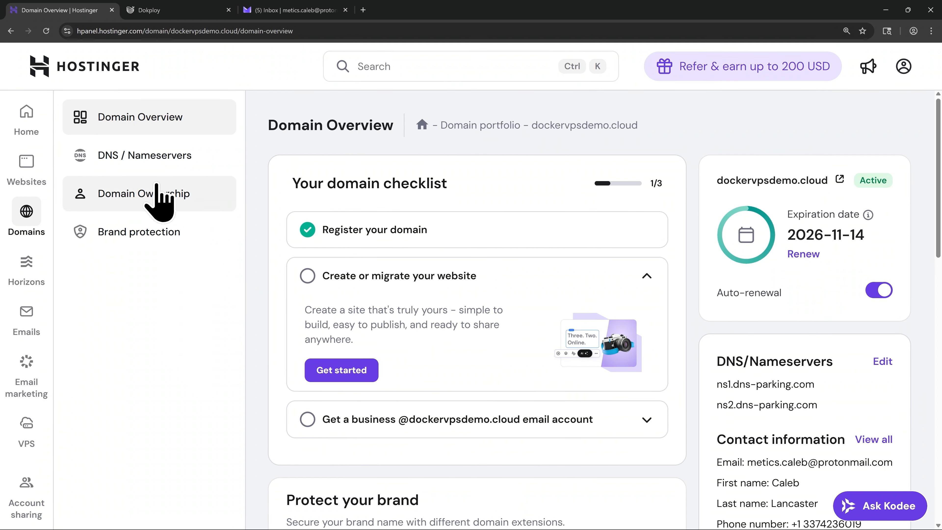
- Delete the default @ A record pointing to 84.32.84.32 from the DNS records of dockervpsdemo.cloud
left_click(141, 166)
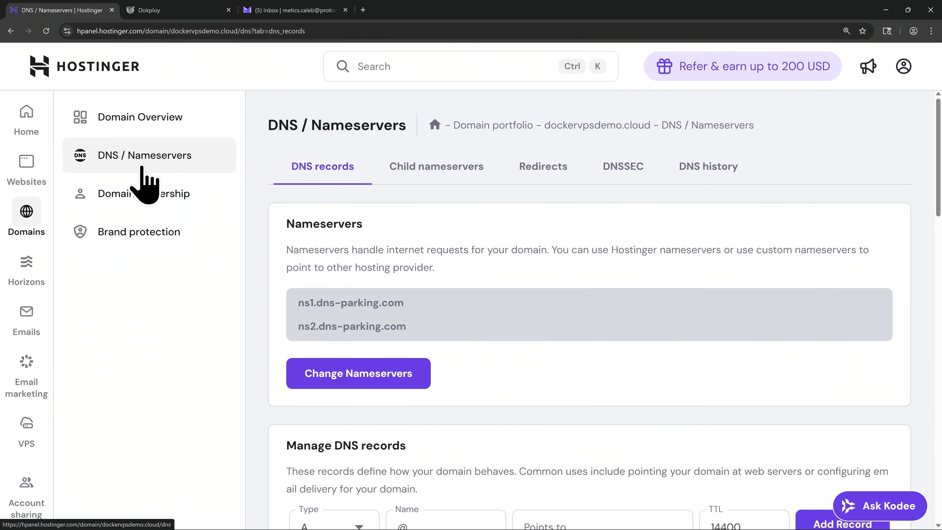
scroll(525, 364, "down", 3)
scroll(526, 368, "down", 5)
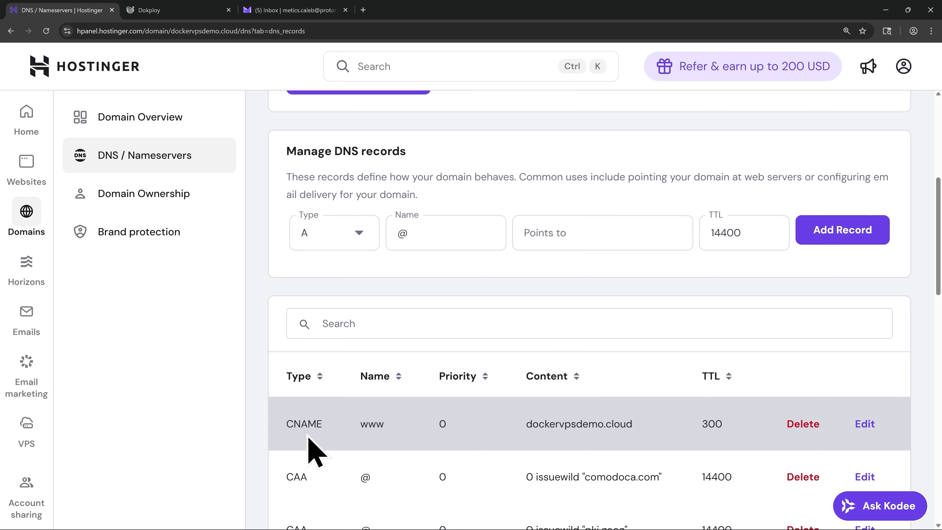
scroll(311, 452, "down", 15)
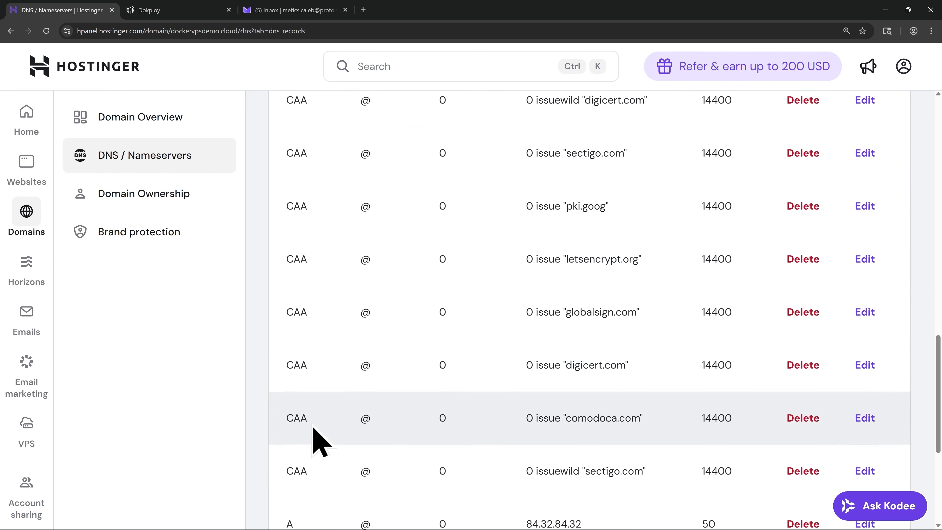
scroll(313, 427, "down", 1)
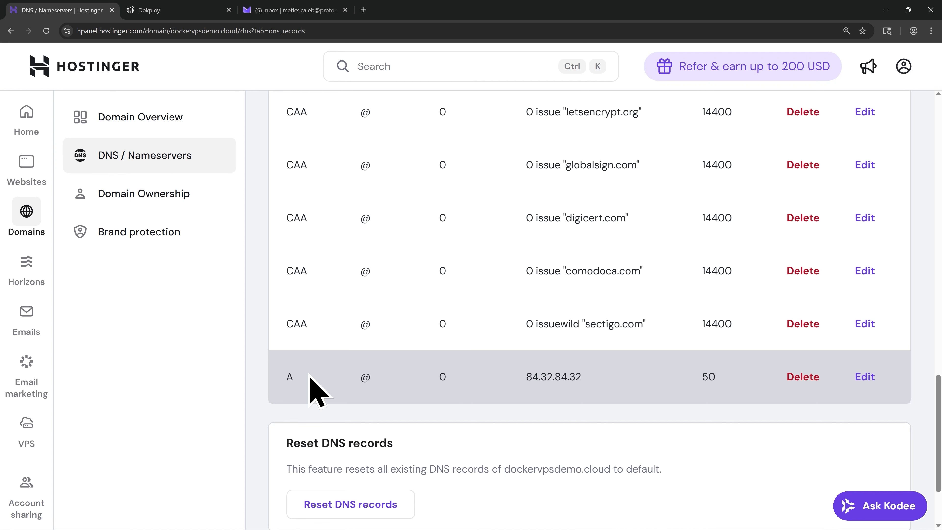
left_click(803, 378)
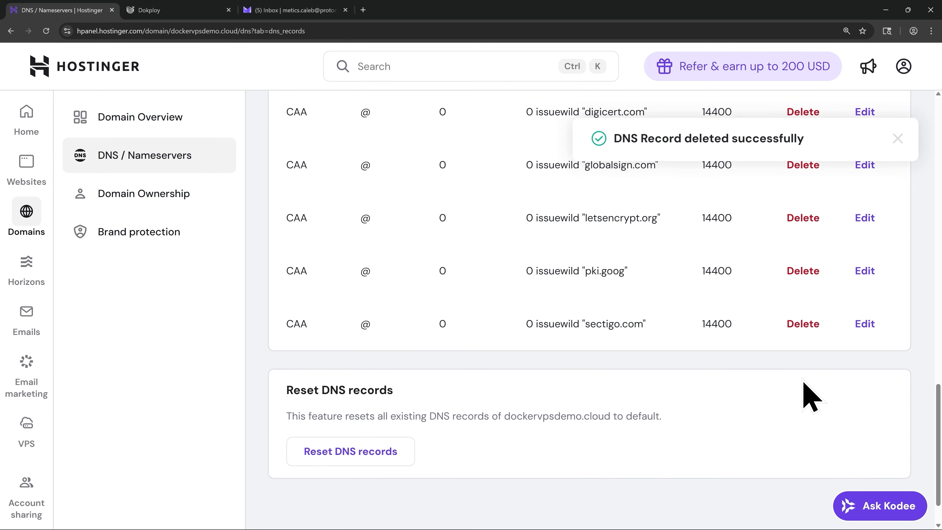
- Delete the www CNAME record from the domain's DNS records
scroll(517, 393, "up", 8)
scroll(517, 393, "up", 5)
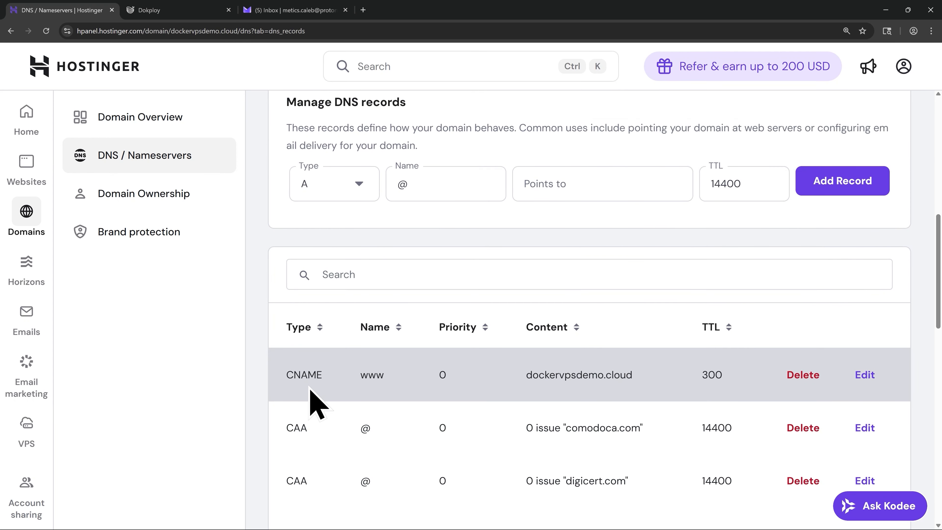
left_click(806, 384)
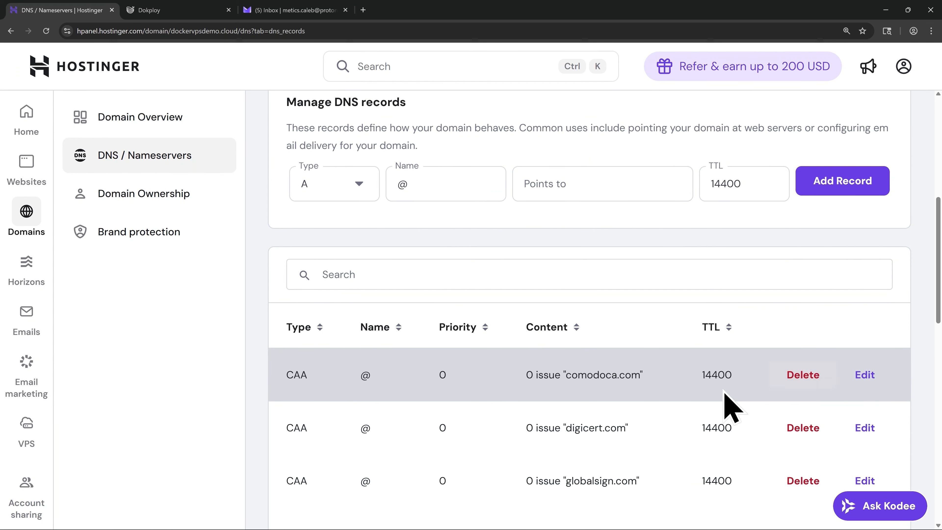
- Add an A record named @ that points to 45.90.220.185 with a TTL of 300
scroll(520, 399, "up", 2)
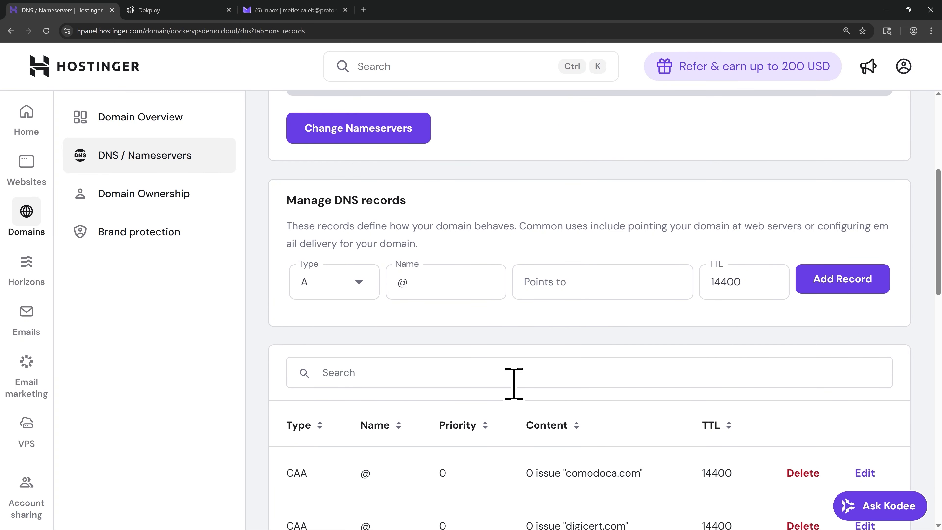
scroll(514, 383, "up", 3)
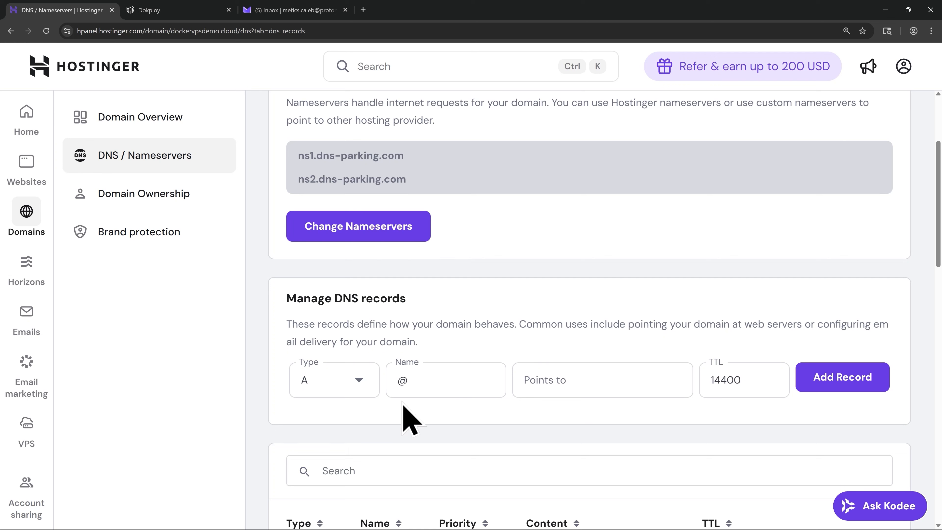
left_click(553, 388)
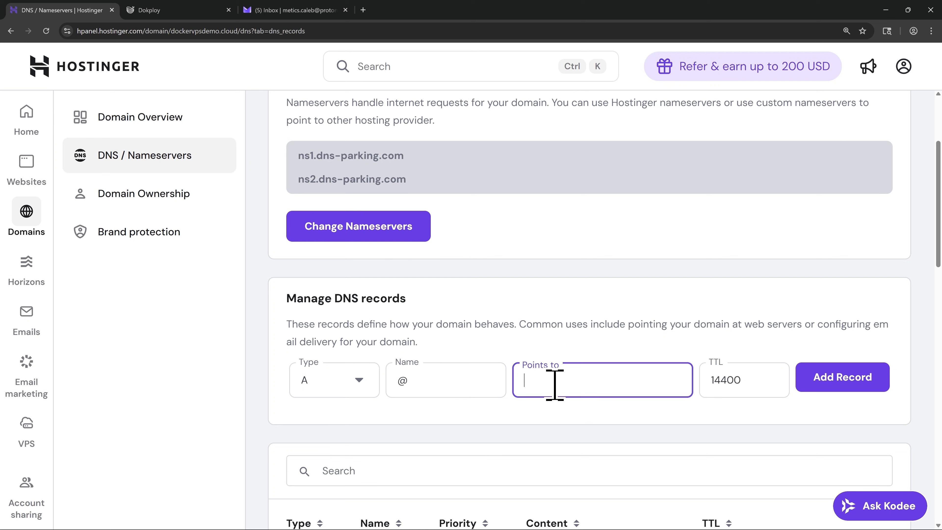
type("45.90.220.185")
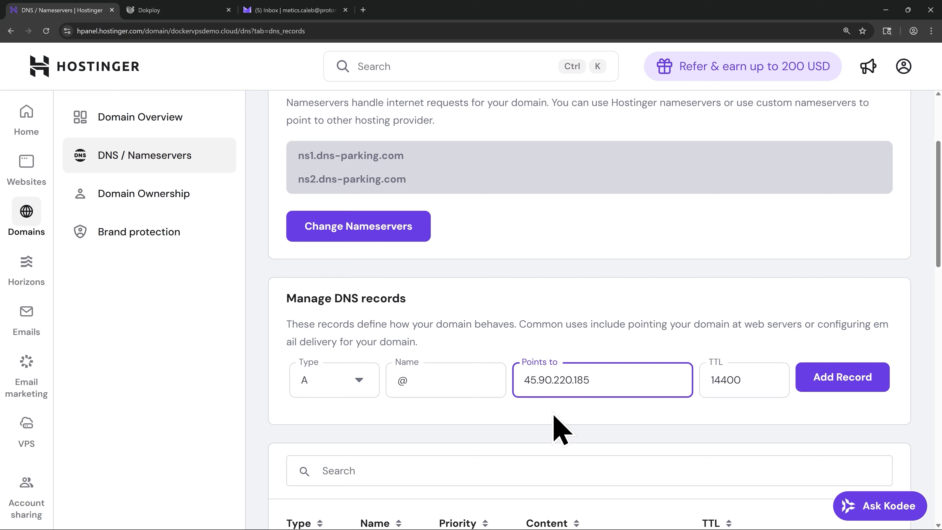
double_click(721, 384)
type("300")
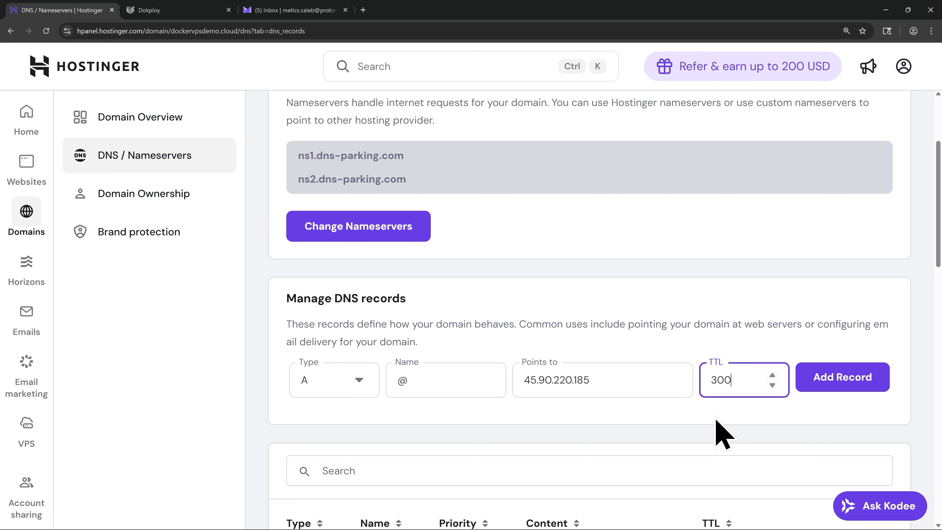
left_click(836, 384)
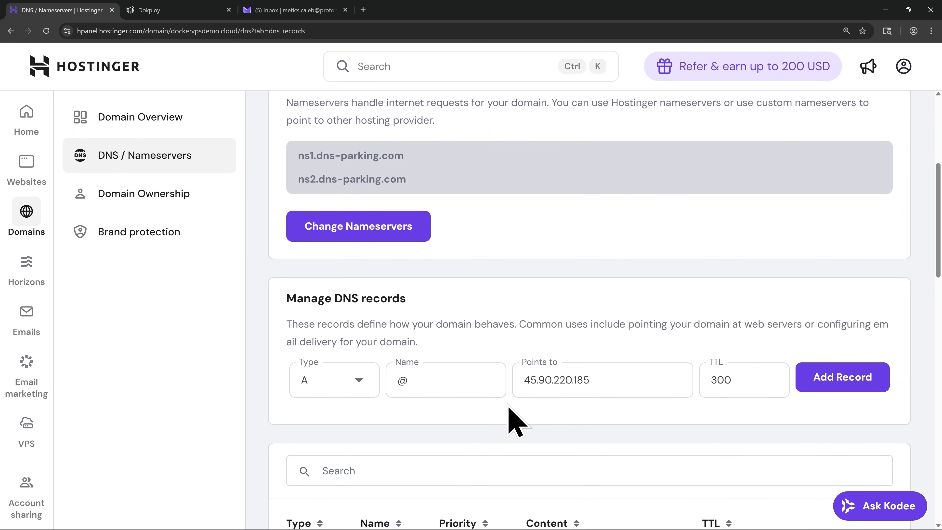
- Add an additional A record named www pointing to 45.90.220.185 with a TTL of 300
double_click(425, 381)
type("www")
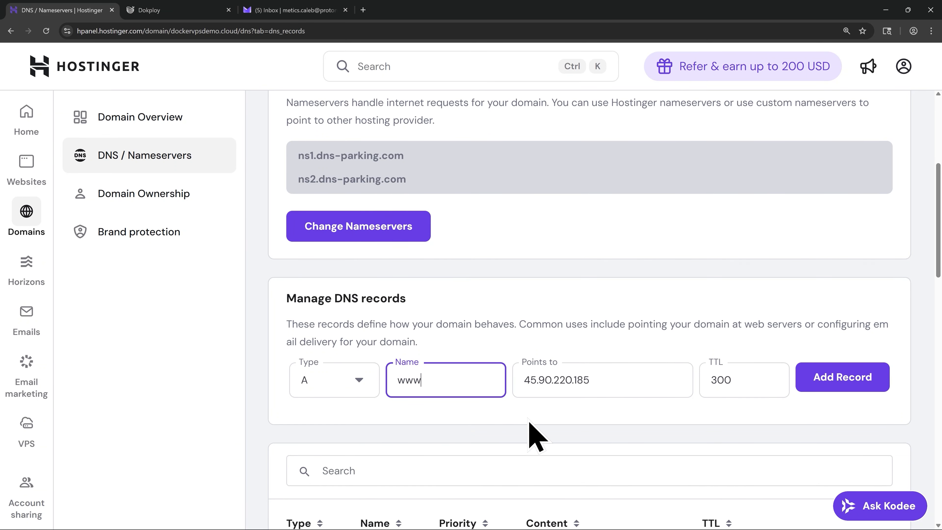
left_click(835, 385)
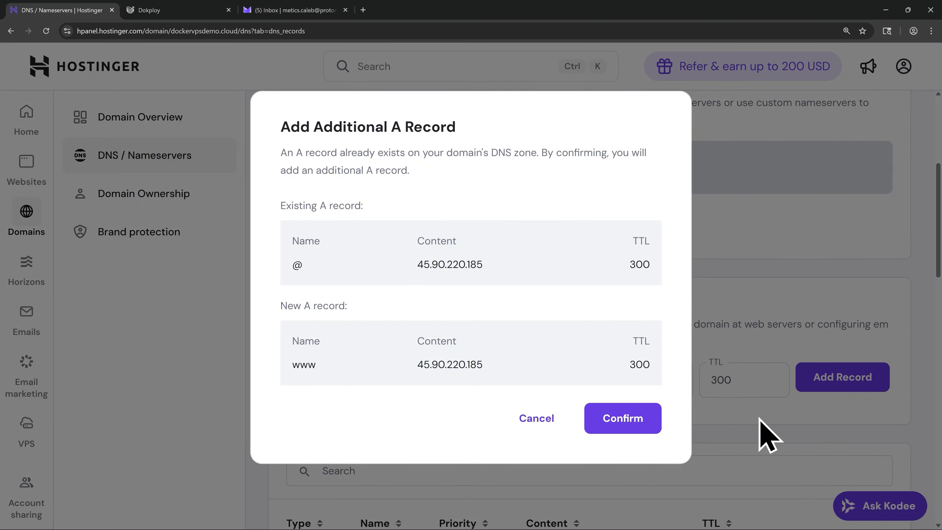
left_click(623, 423)
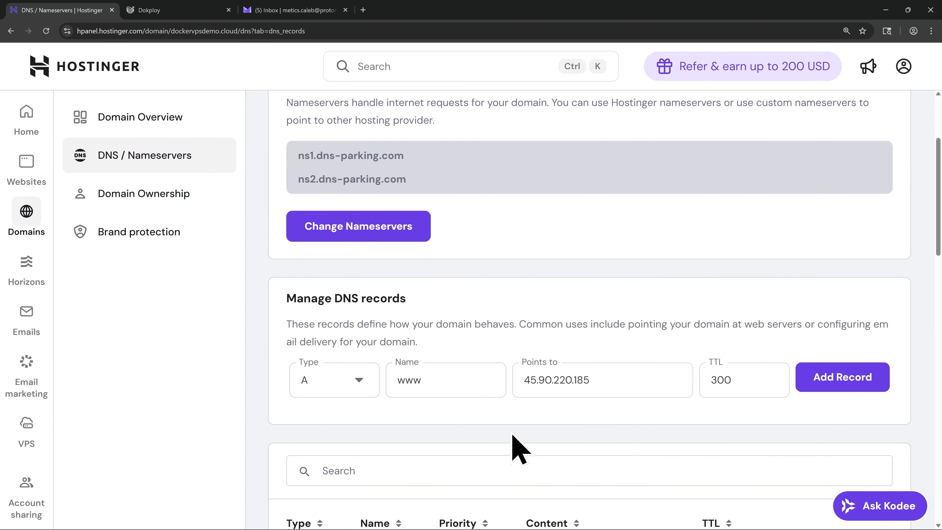
- Add an additional A record named admin pointing to 45.90.220.185 with a TTL of 300
left_click(429, 382)
double_click(429, 382)
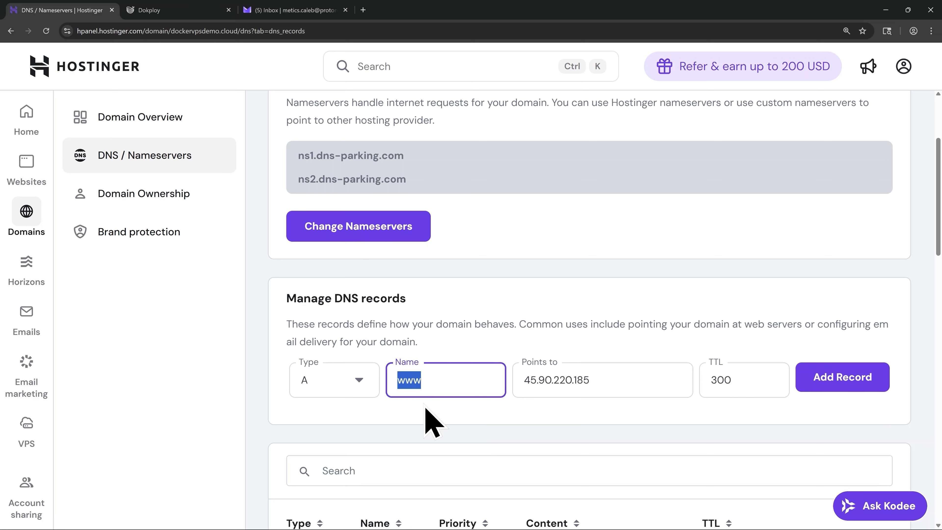
type("admin")
left_click(839, 388)
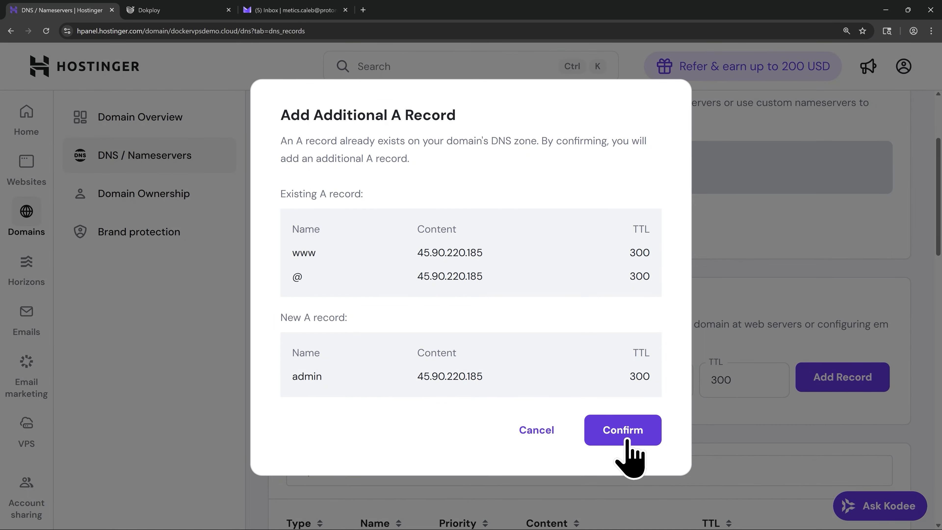
left_click(627, 444)
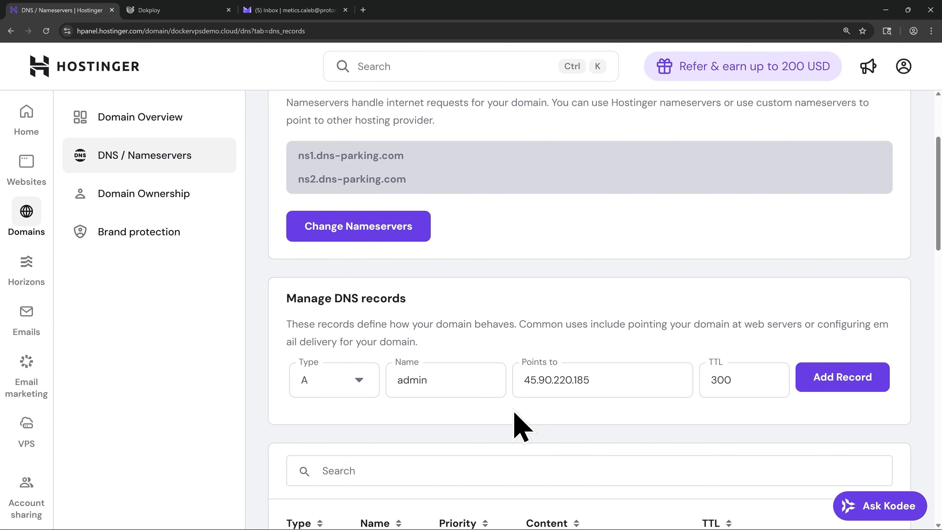
- Switch to Dokploy and enter admin.dockervpsdemo.cloud as the server domain in the web server settings
left_click(163, 10)
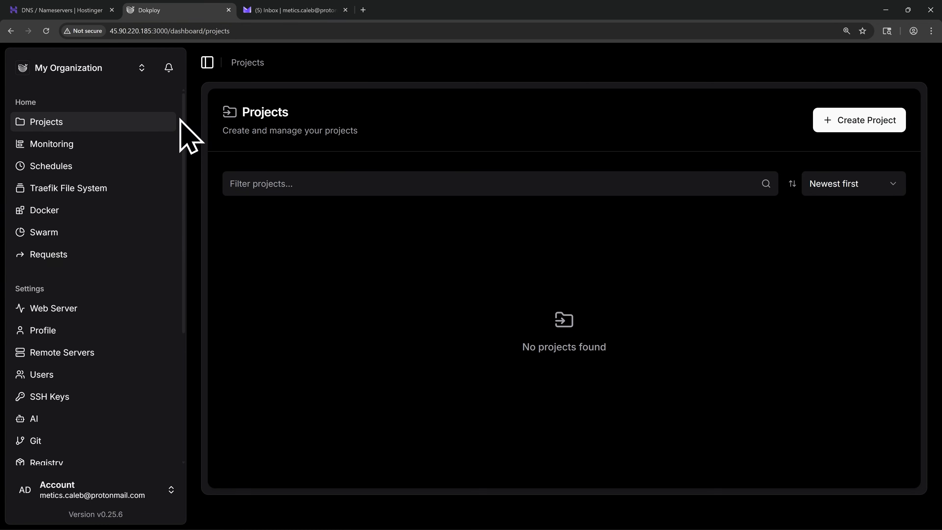
left_click(90, 308)
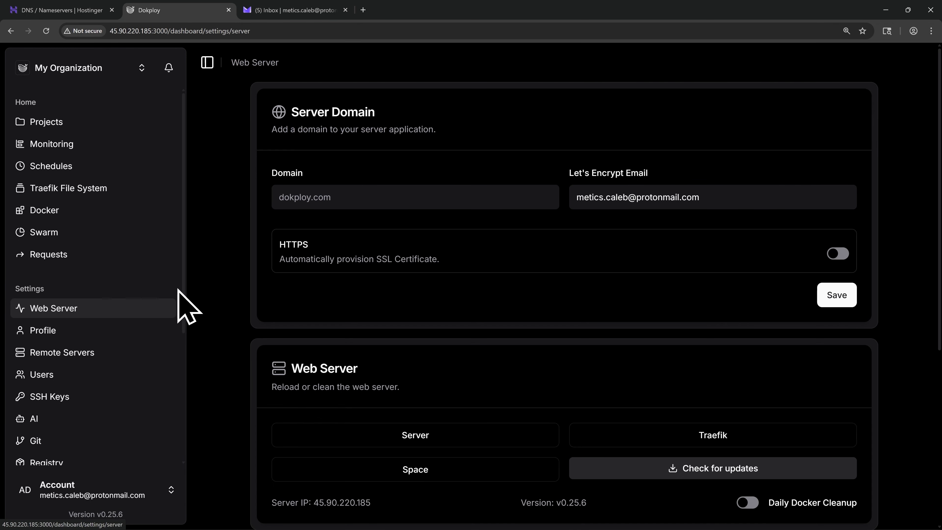
left_click(337, 200)
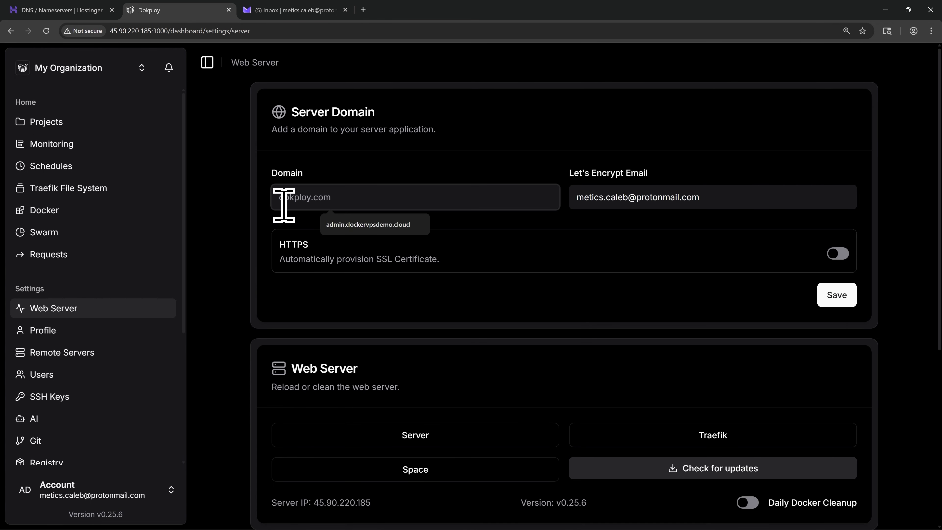
type("admin")
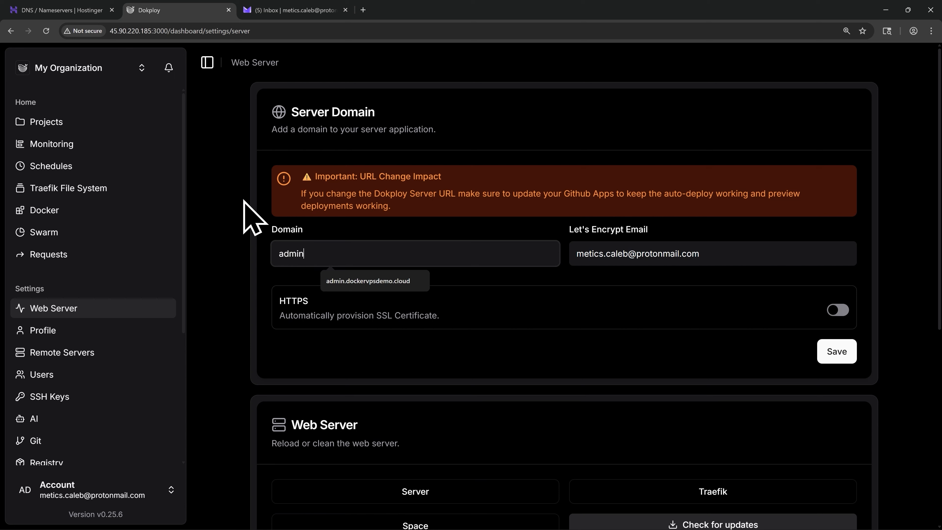
type(".dockervpsdemo.cloud")
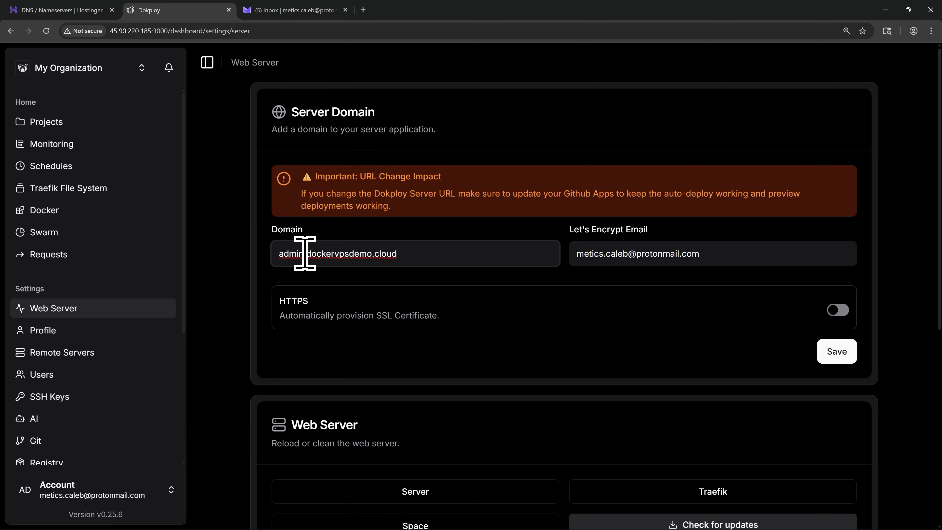
left_click_drag(306, 254, 406, 257)
left_click(404, 273)
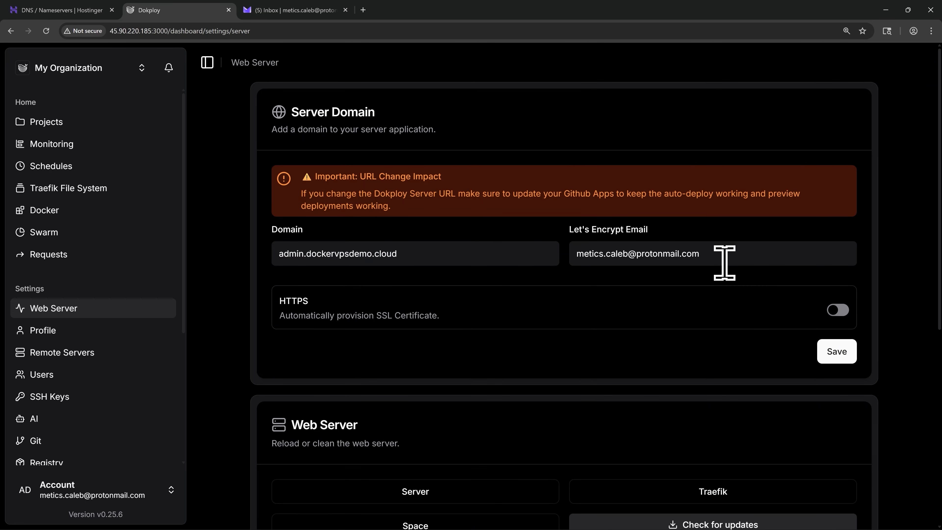
- Enable HTTPS for the server domain with Let's Encrypt as the certificate provider, and save the domain settings
left_click(837, 310)
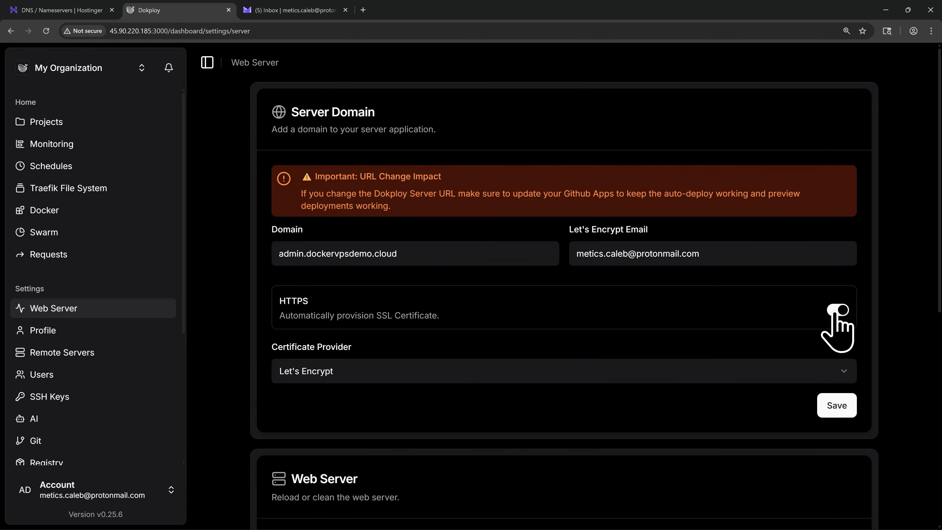
left_click(348, 373)
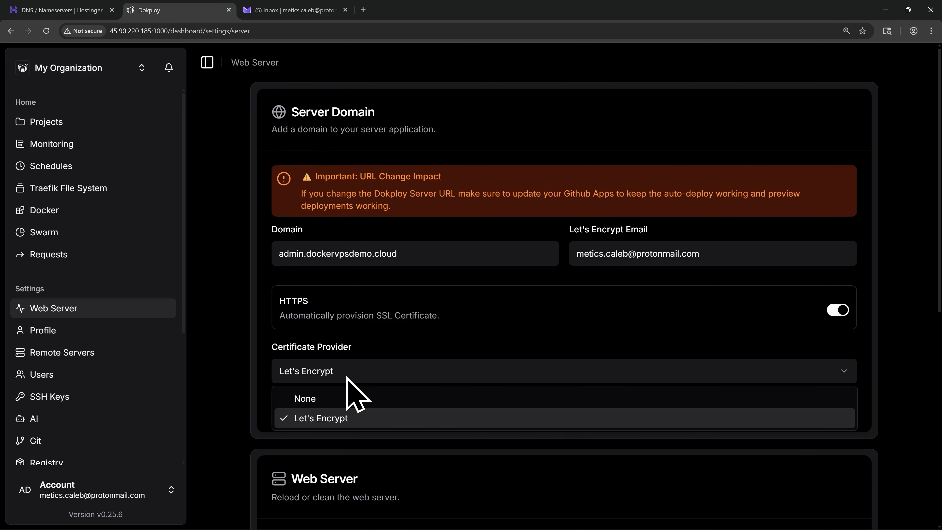
left_click(353, 421)
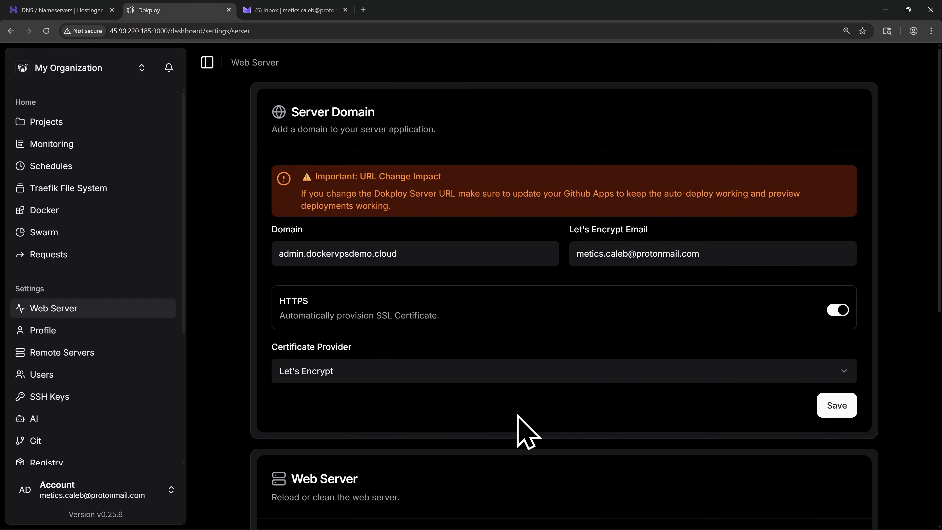
left_click(839, 412)
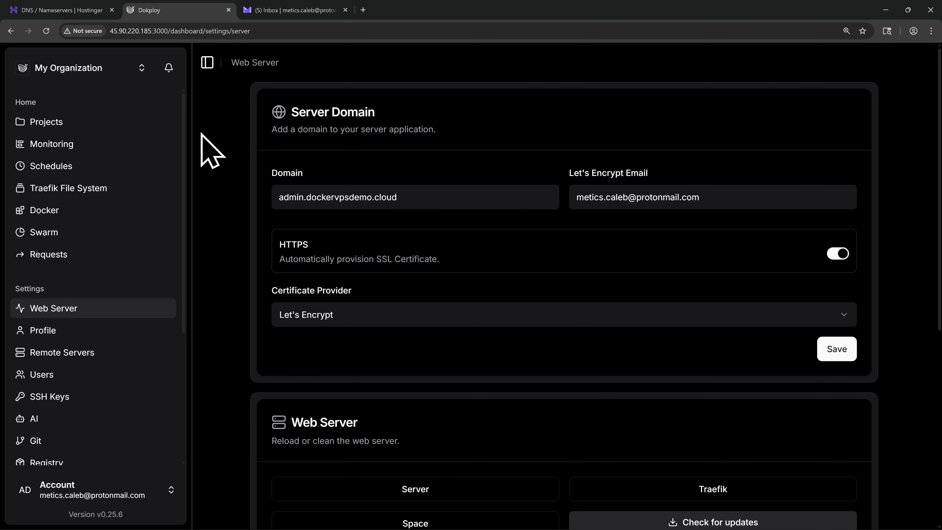
left_click_drag(275, 196, 414, 199)
key("ctrl+c")
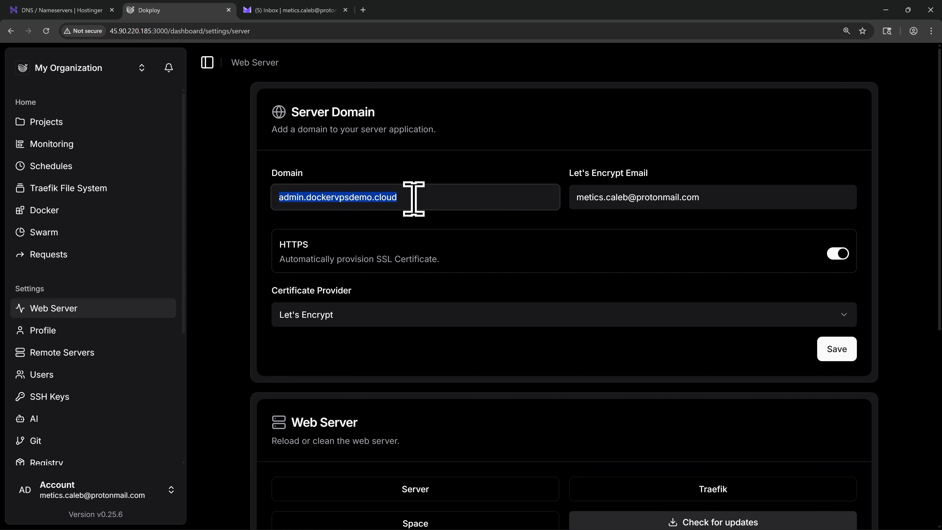
left_click(414, 198)
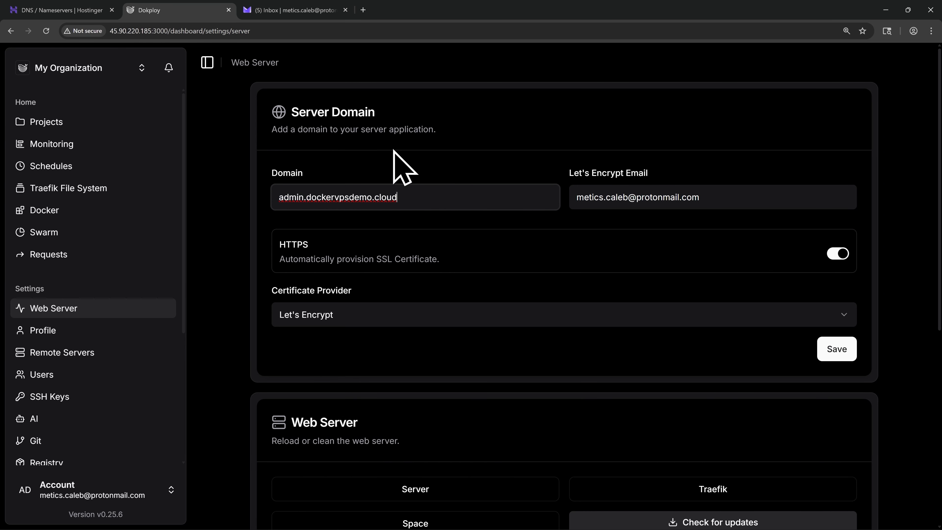
left_click(363, 9)
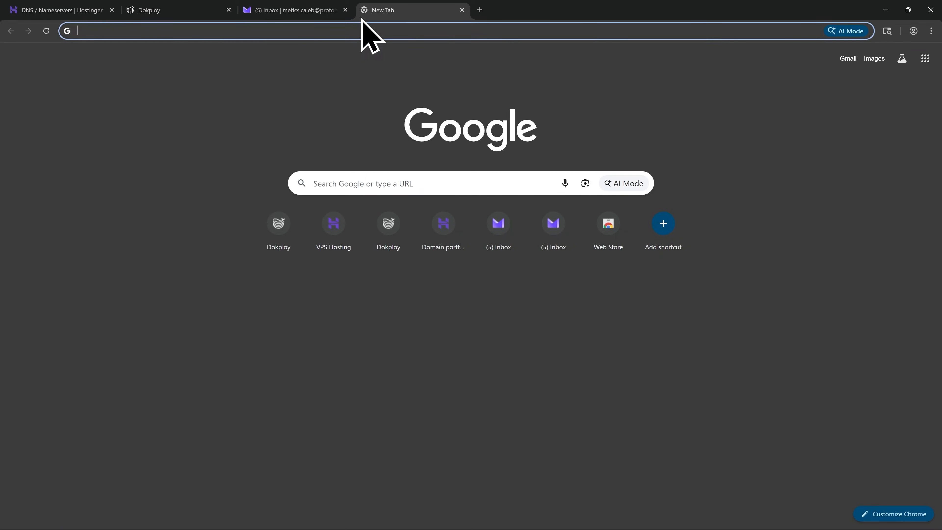
key("ctrl+v")
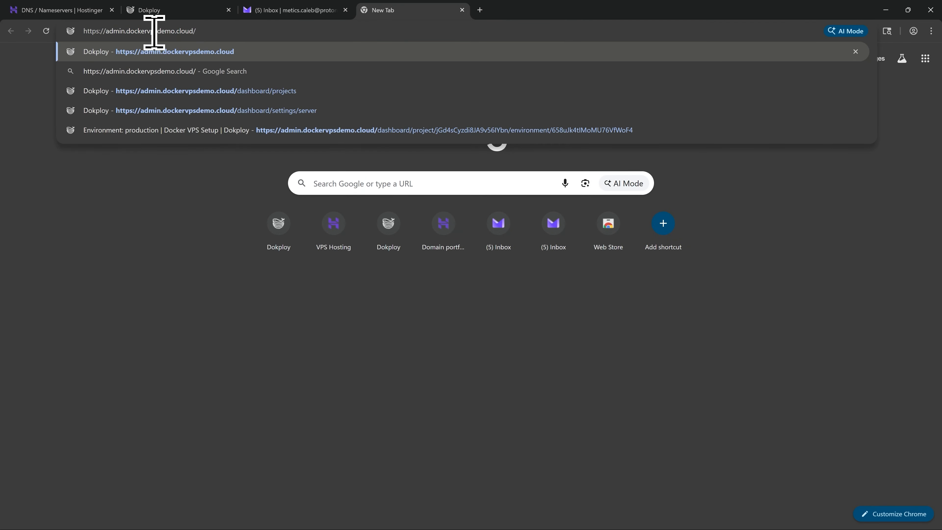
key("Return")
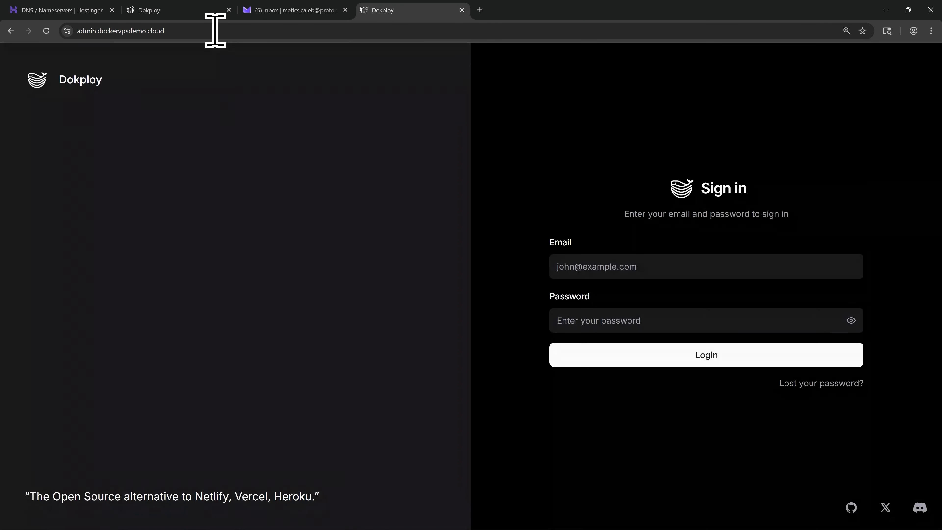
- Check the site's connection security and log in to Dokploy with the account email and password
left_click(67, 31)
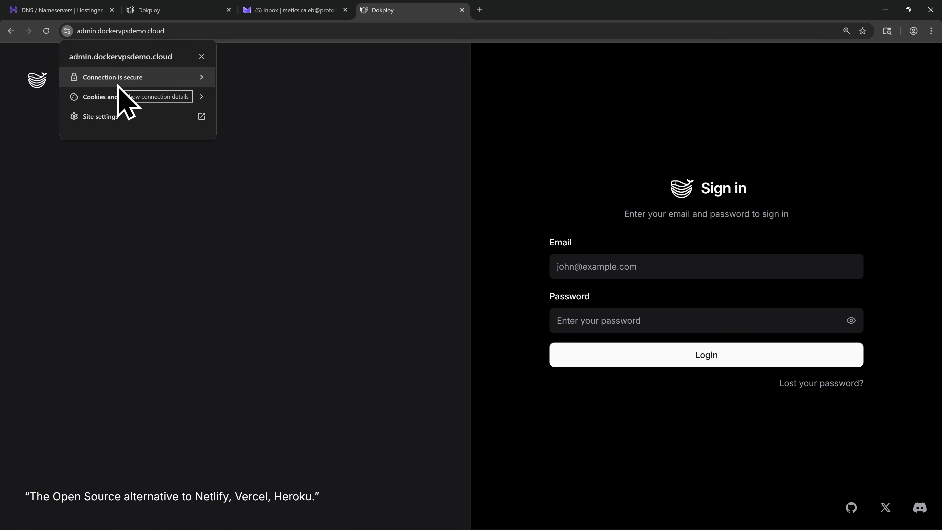
left_click(301, 209)
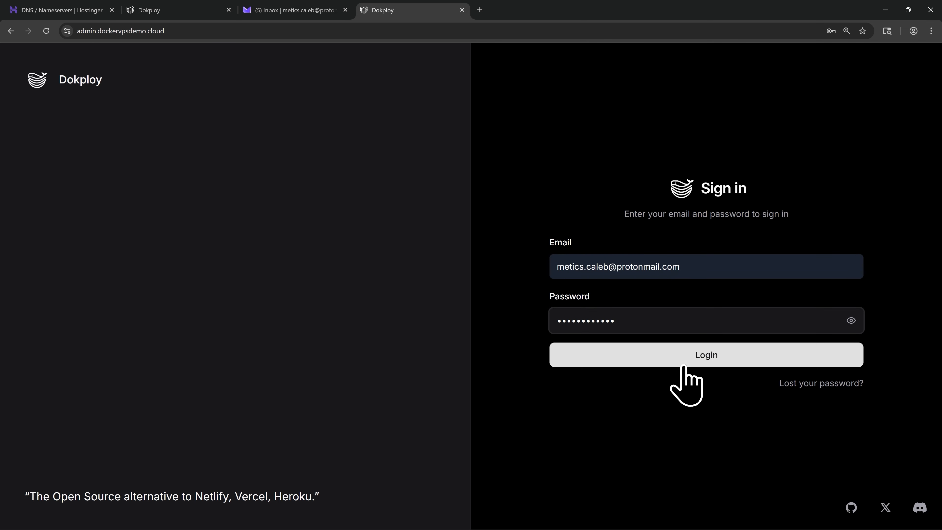
left_click(705, 357)
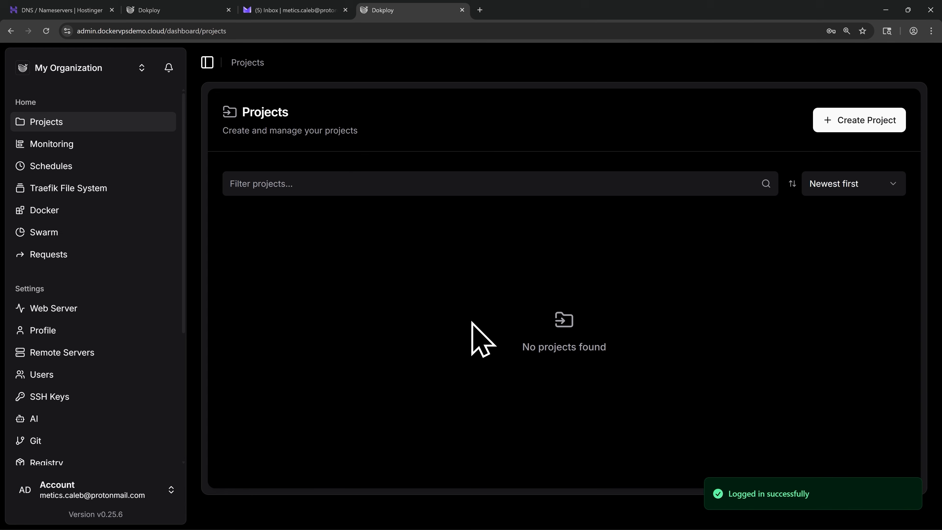